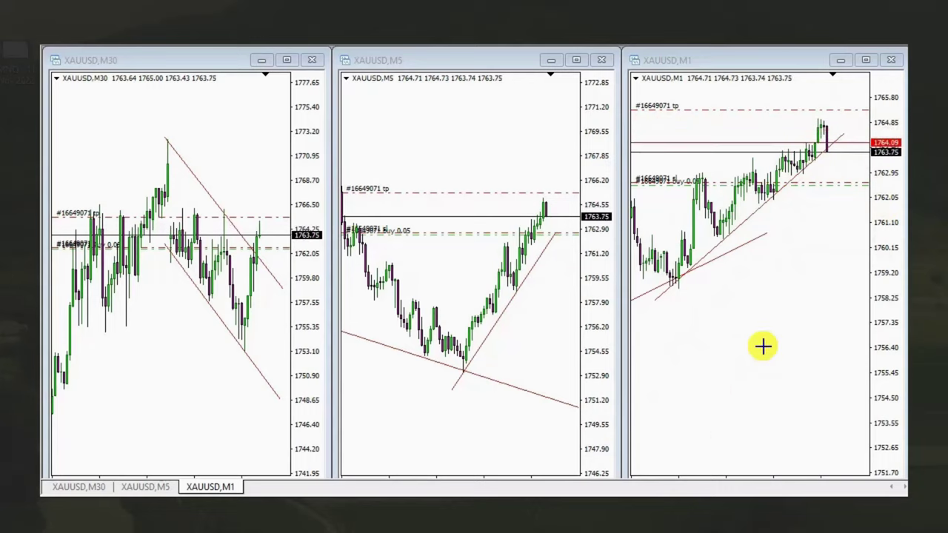
{"action": "right_click", "coordinate": [828, 185]}
{"action": "left_click", "coordinate": [828, 214]}
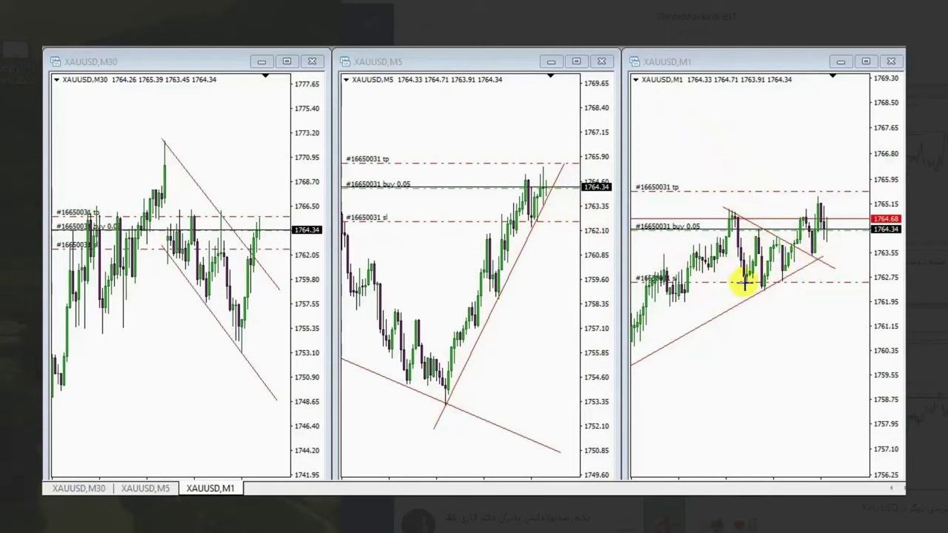
Draw a short horizontal support line and two parallel rising channel lines around the latest candles on the XAUUSD M1 chart
{"action": "left_click_drag", "start_coordinate": [739, 283], "coordinate": [806, 280]}
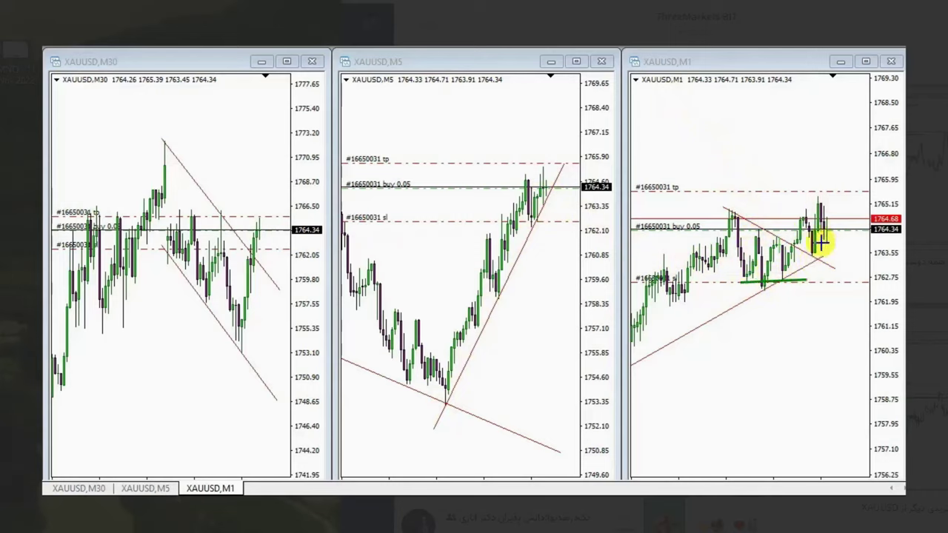
{"action": "left_click_drag", "start_coordinate": [749, 295], "coordinate": [898, 212]}
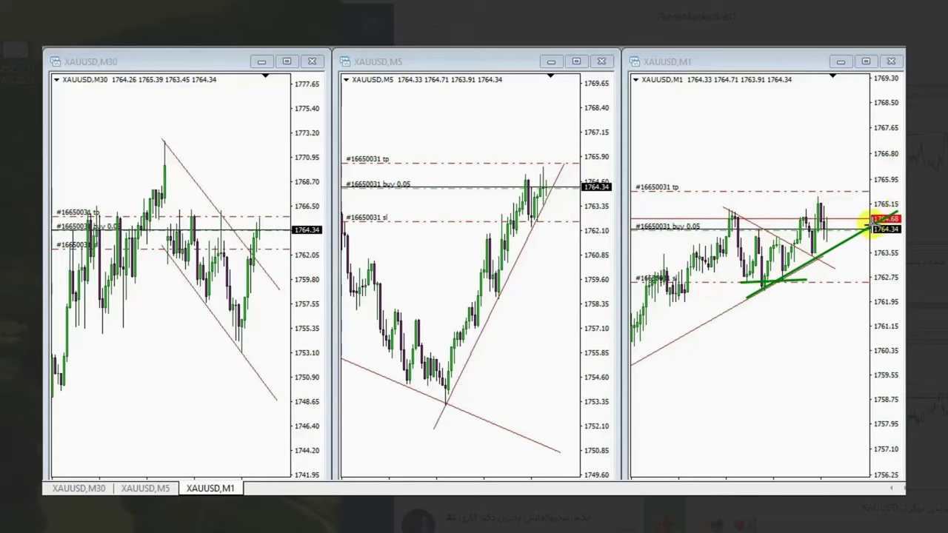
{"action": "left_click_drag", "start_coordinate": [684, 247], "coordinate": [852, 144]}
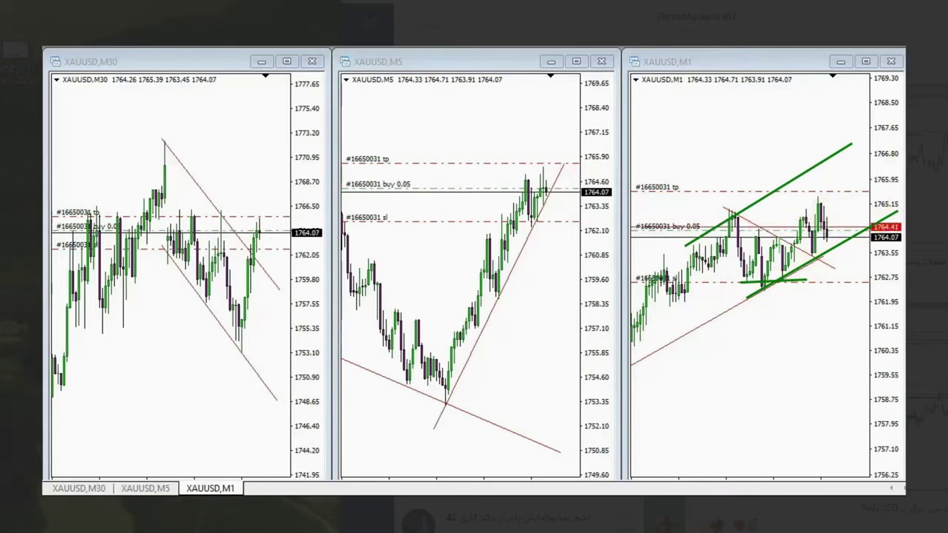
Undo the last two drawn lines and draw a short rising line from the trend lines' intersection on the XAUUSD M1 chart
{"action": "key", "text": "ctrl+z"}
{"action": "key", "text": "ctrl+z"}
{"action": "left_click", "coordinate": [821, 255]}
{"action": "left_click_drag", "start_coordinate": [821, 255], "coordinate": [864, 228]}
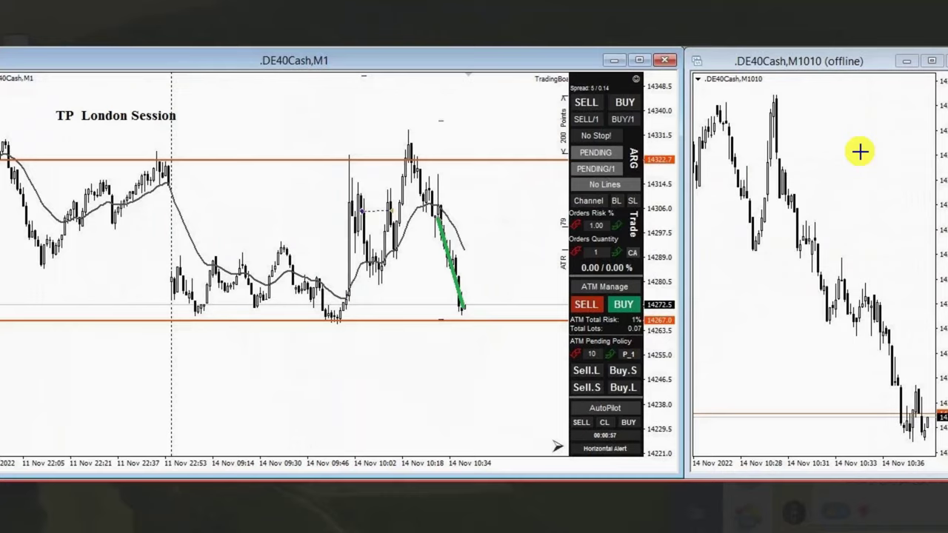
Draw a rising channel around the swings before the drop on the .DE40Cash M1 chart and mark the start and end of the falling move
{"action": "left_click_drag", "start_coordinate": [335, 323], "coordinate": [462, 170]}
{"action": "left_click_drag", "start_coordinate": [326, 183], "coordinate": [448, 117]}
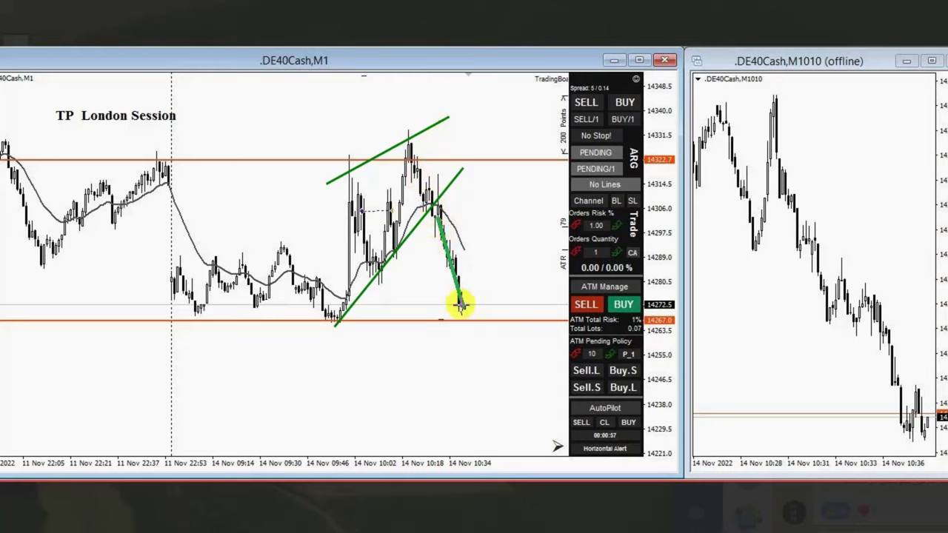
{"action": "left_click_drag", "start_coordinate": [512, 235], "coordinate": [450, 222]}
{"action": "left_click_drag", "start_coordinate": [519, 341], "coordinate": [472, 316]}
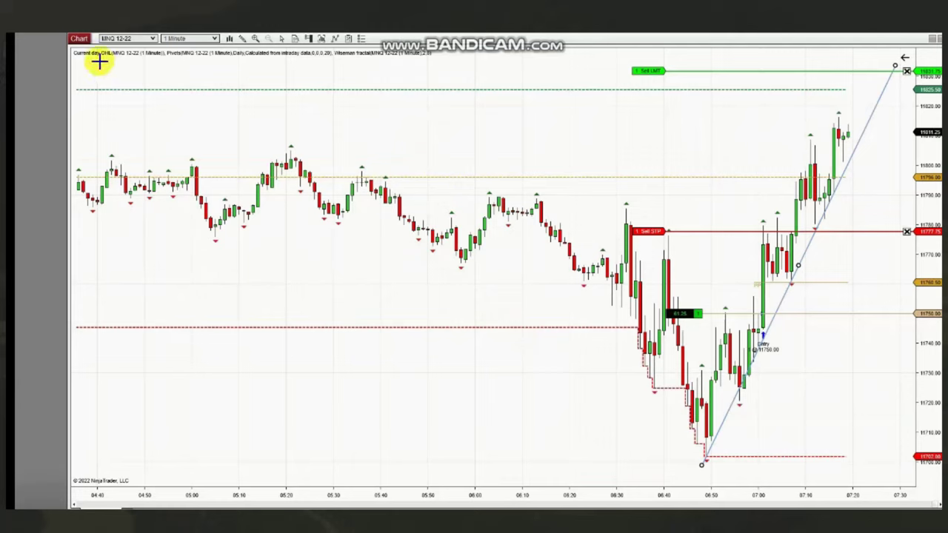
Mark the falling channel and the following rising channel on the MNQ 12-22 1 Minute chart, and clear the drawings
{"action": "left_click_drag", "start_coordinate": [625, 200], "coordinate": [780, 382]}
{"action": "mouse_move", "coordinate": [613, 300]}
{"action": "left_mouse_down"}
{"action": "mouse_move", "coordinate": [710, 472]}
{"action": "mouse_move", "coordinate": [805, 284]}
{"action": "mouse_move", "coordinate": [896, 64]}
{"action": "left_mouse_up"}
{"action": "left_click_drag", "start_coordinate": [704, 344], "coordinate": [849, 61]}
{"action": "left_click", "coordinate": [849, 60]}
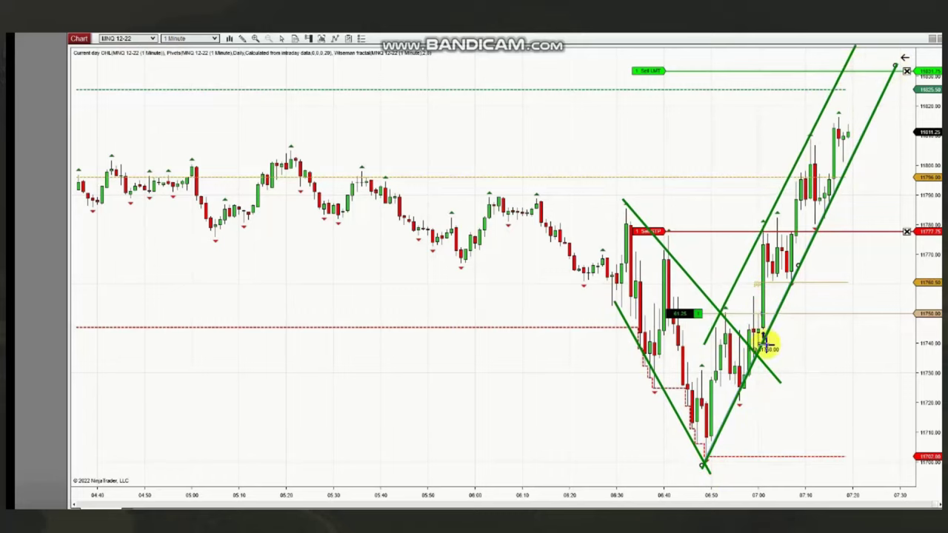
{"action": "key", "text": "Escape"}
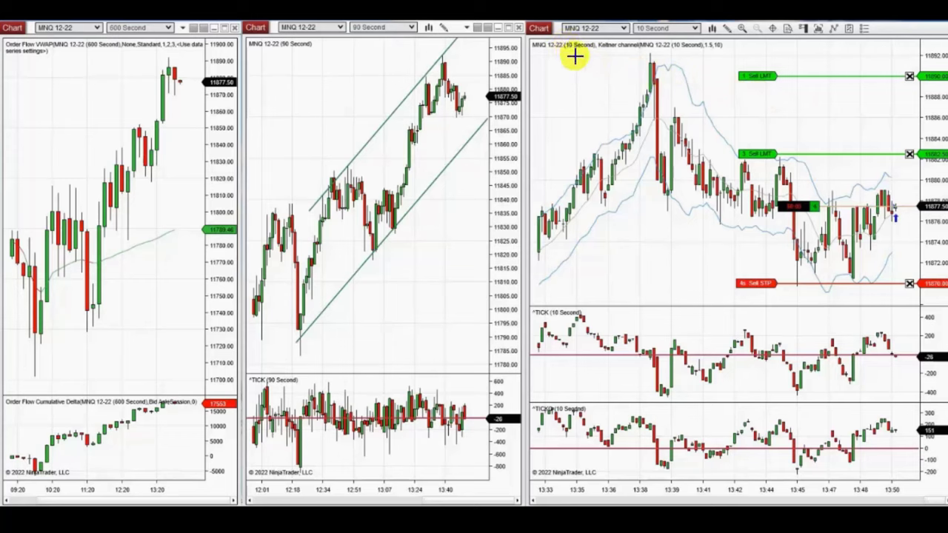
Mark a rising trend line on the MNQ 600 Second chart and a falling one on the 10 Second chart, and clear both
{"action": "left_click_drag", "start_coordinate": [92, 323], "coordinate": [205, 57]}
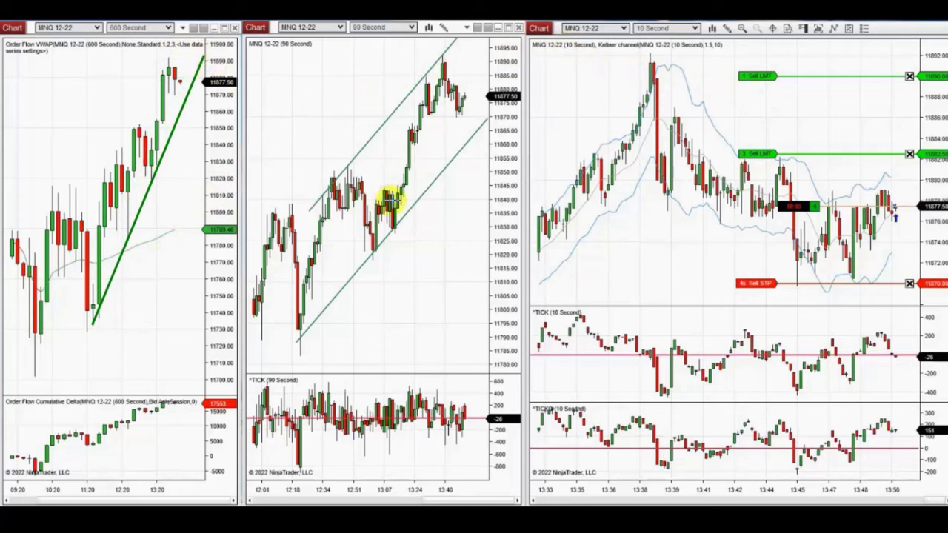
{"action": "left_click_drag", "start_coordinate": [649, 59], "coordinate": [907, 268]}
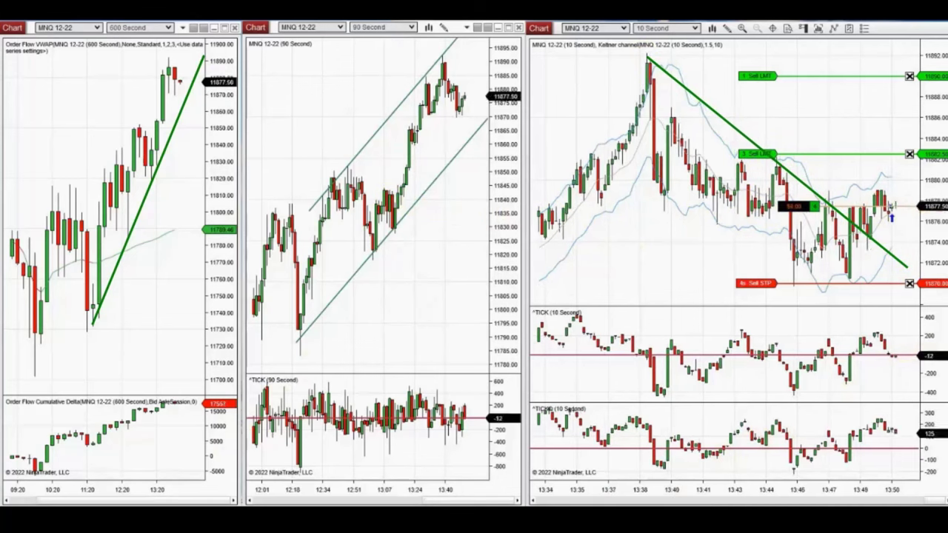
{"action": "key", "text": "Delete"}
{"action": "key", "text": "Delete"}
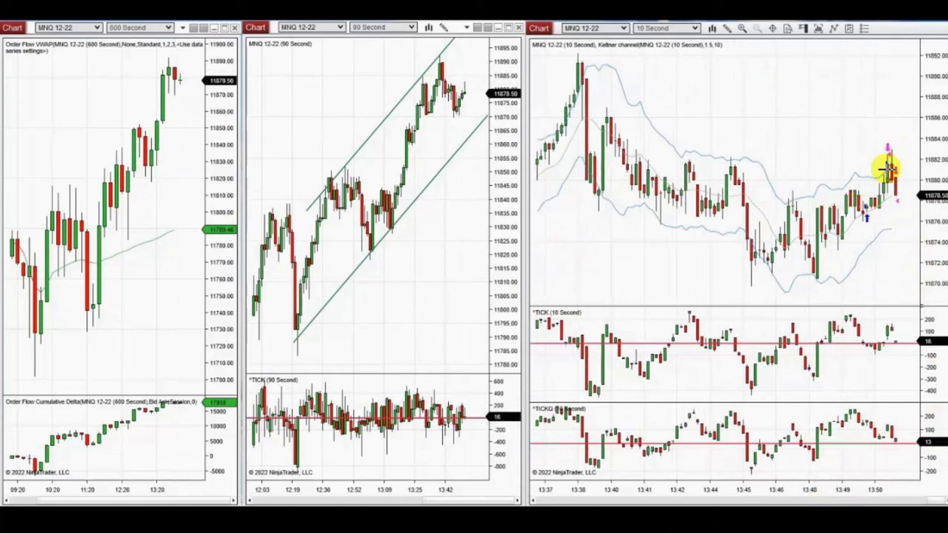
{"action": "left_click_drag", "start_coordinate": [415, 491], "coordinate": [411, 493]}
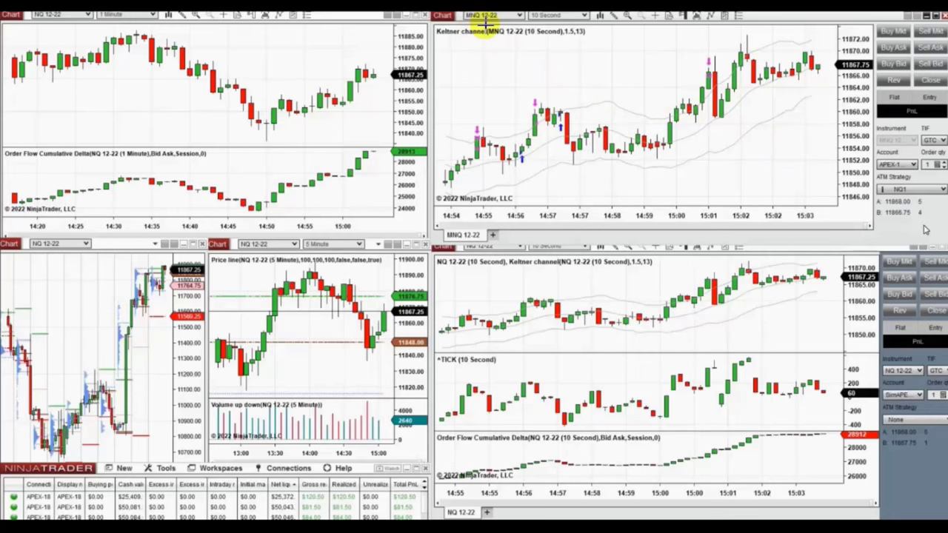
Draw two rising trend lines along the lows on the NQ 12-22 volume profile chart, the second one steeper
{"action": "left_click", "coordinate": [51, 465]}
{"action": "left_click", "coordinate": [167, 405]}
{"action": "left_click", "coordinate": [121, 428]}
{"action": "left_click", "coordinate": [172, 256]}
Draw a rising support line under the lows and a steeper rising line above the highs on the NQ 12-22 5 Minute chart
{"action": "left_click", "coordinate": [236, 388]}
{"action": "left_click", "coordinate": [428, 340]}
{"action": "left_click", "coordinate": [224, 336]}
{"action": "left_click", "coordinate": [331, 246]}
{"action": "left_click", "coordinate": [330, 246]}
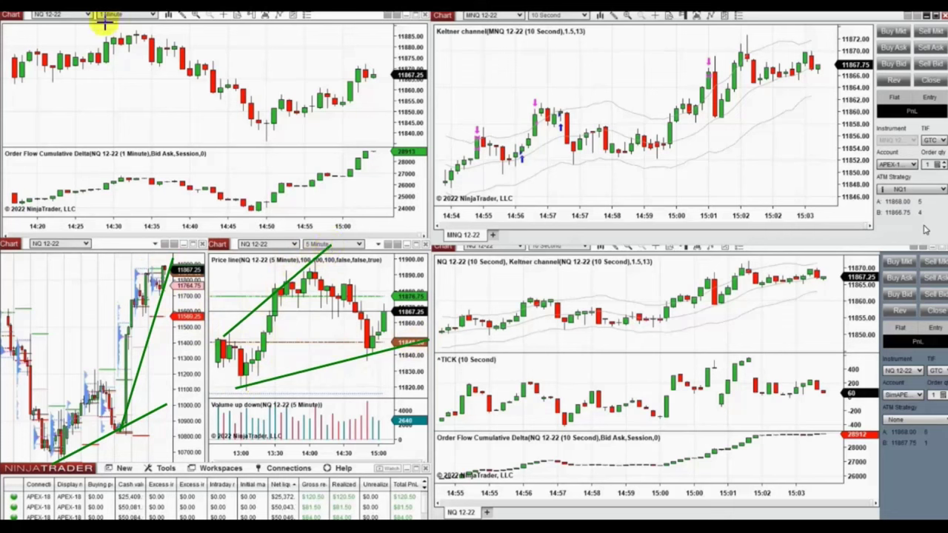
Draw a falling trend line over the decline and a rising channel around the recovery on the NQ 12-22 1 Minute chart
{"action": "left_click", "coordinate": [198, 47]}
{"action": "left_click", "coordinate": [280, 118]}
{"action": "left_click", "coordinate": [257, 137]}
{"action": "left_click", "coordinate": [306, 120]}
{"action": "left_click", "coordinate": [289, 96]}
{"action": "left_click", "coordinate": [381, 53]}
Draw two rising support lines under the lows on the MNQ 12-22 10 Second chart, and clear all drawings
{"action": "left_click", "coordinate": [561, 170]}
{"action": "left_click", "coordinate": [726, 145]}
{"action": "left_click", "coordinate": [656, 155]}
{"action": "left_click", "coordinate": [818, 78]}
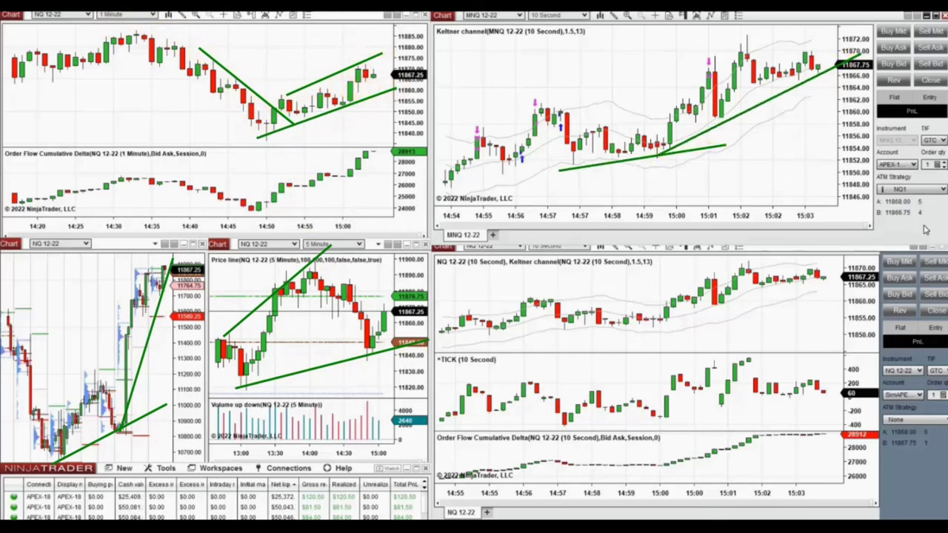
{"action": "key", "text": "Escape"}
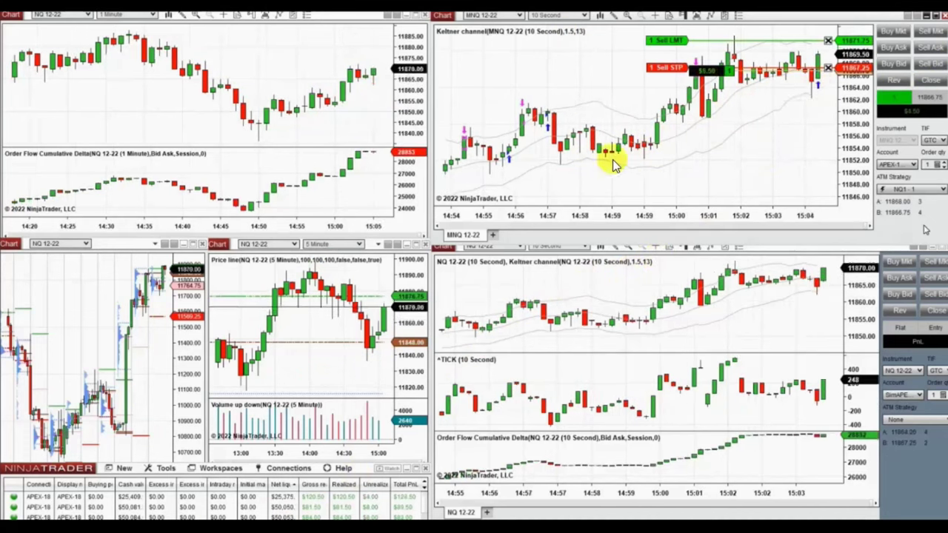
Place a one-contract buy limit order at 11868.50 on the MNQ 12-22 10 Second chart
{"action": "left_click", "coordinate": [813, 74]}
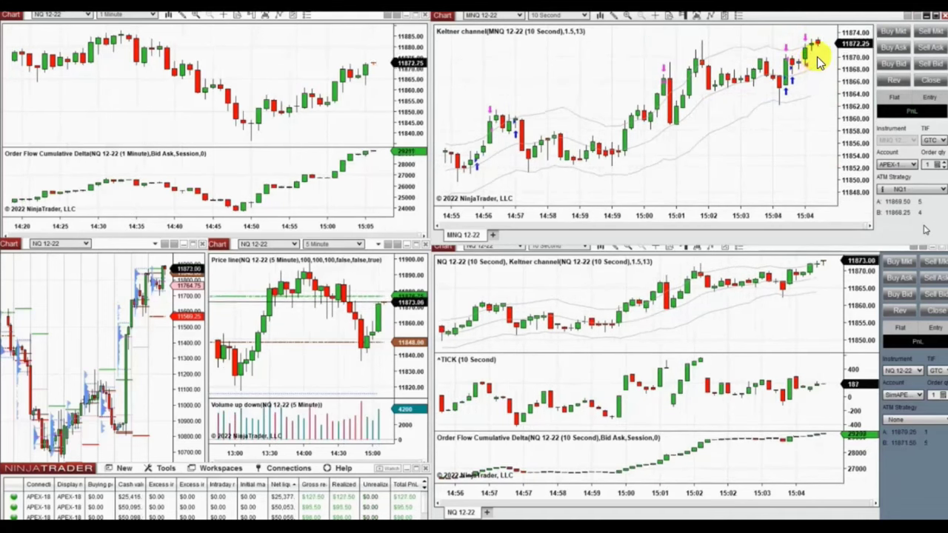
{"action": "left_click", "coordinate": [787, 68]}
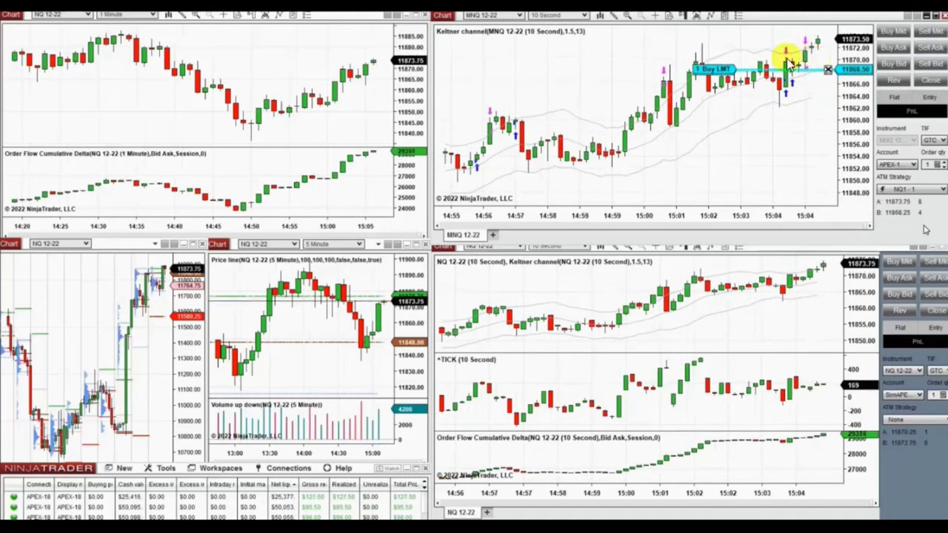
{"action": "left_click", "coordinate": [671, 110]}
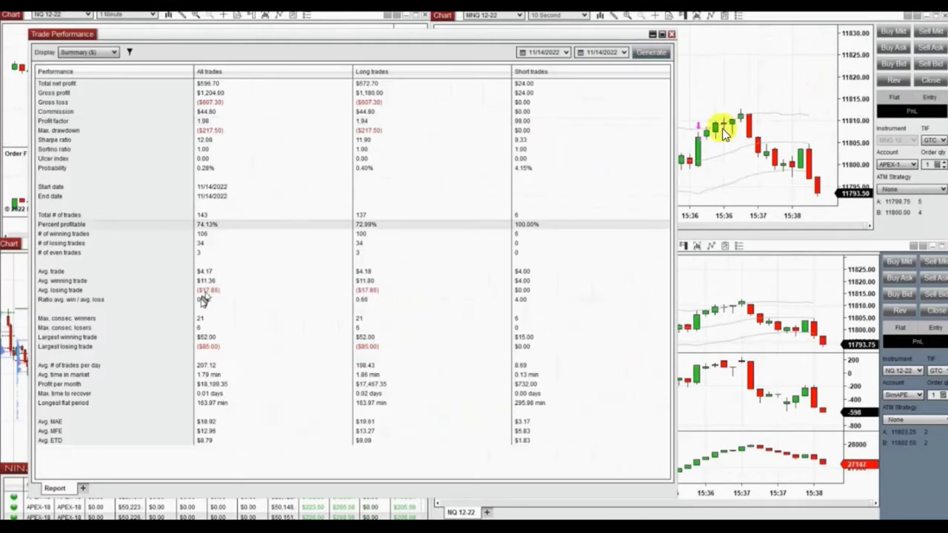
Highlight the average win to average loss ratio in the trade performance report and open the system clock and calendar
{"action": "left_click", "coordinate": [201, 299]}
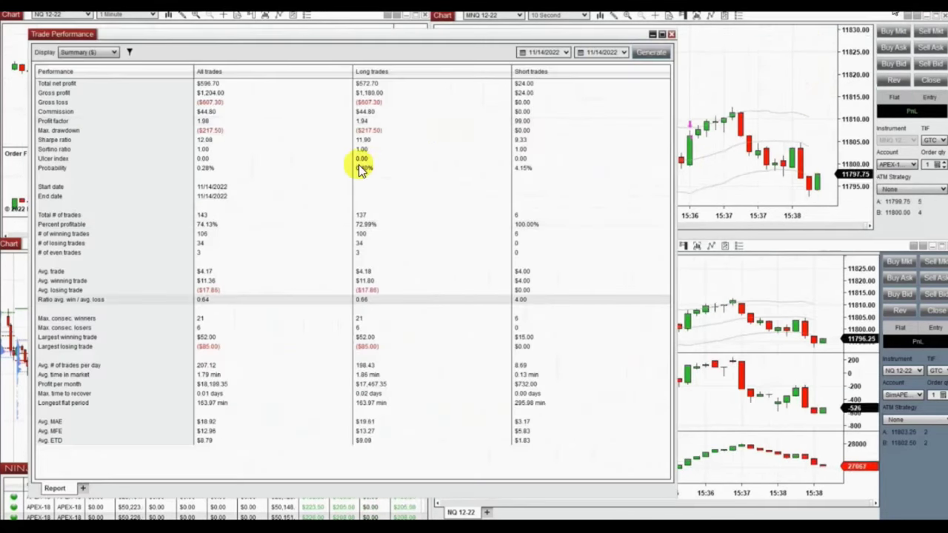
{"action": "key", "text": "super+alt+d"}
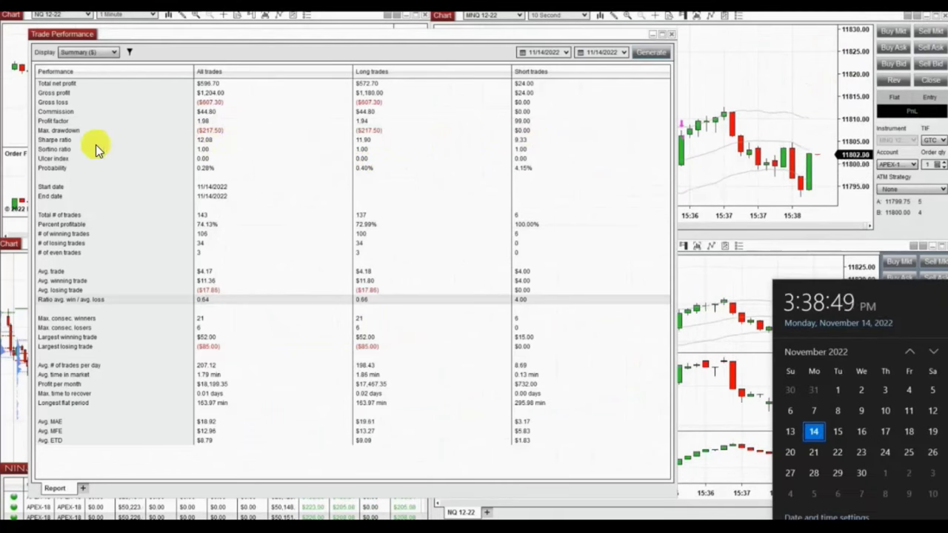